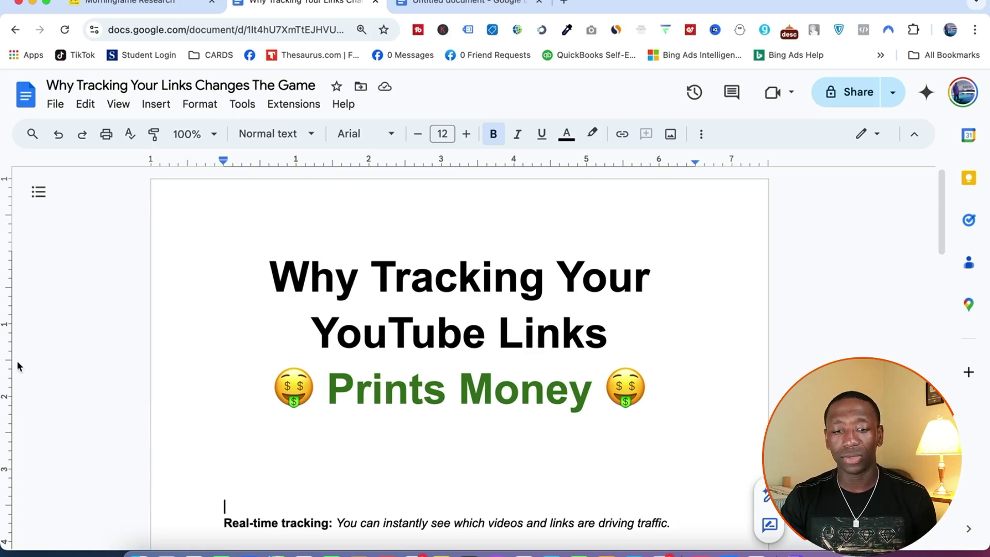
- Scroll the notes down to the real-time tracking diagram with its two stages
{"action": "scroll", "coordinate": [314, 350], "scroll_direction": "down", "scroll_amount": 5}
{"action": "scroll", "coordinate": [314, 354], "scroll_direction": "down", "scroll_amount": 1}
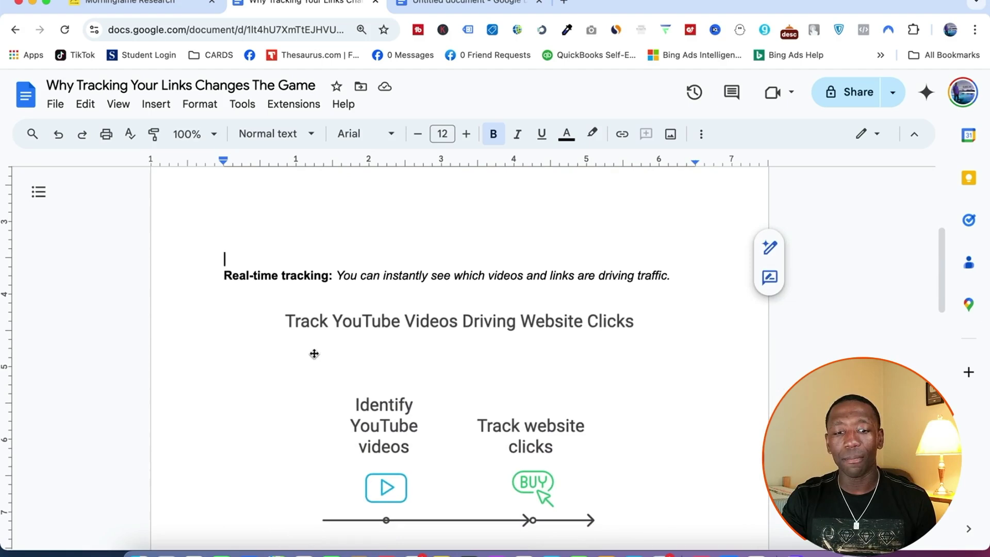
{"action": "scroll", "coordinate": [314, 353], "scroll_direction": "down", "scroll_amount": 1}
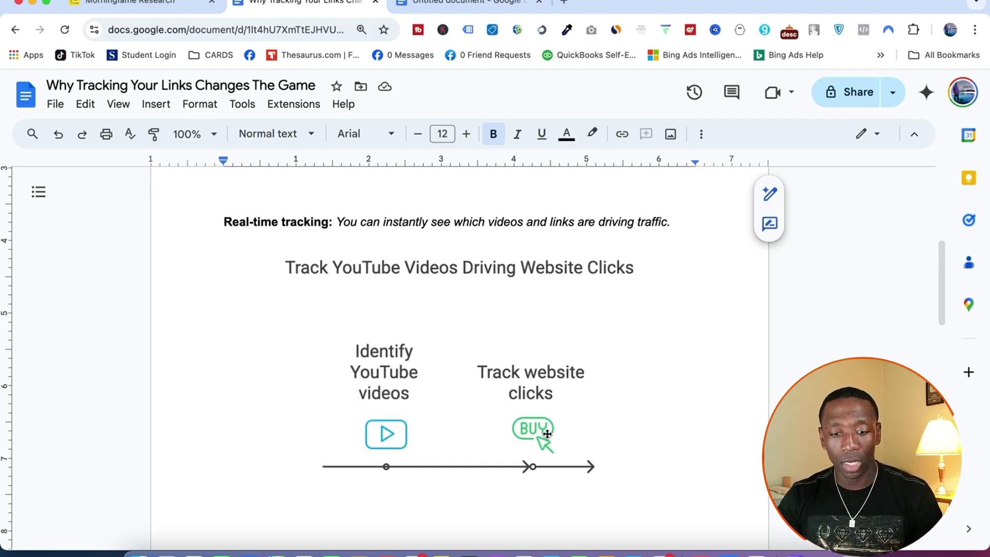
- Scroll further to the diagram of four YouTube link placements under Customizable tracking links
{"action": "scroll", "coordinate": [455, 305], "scroll_direction": "down", "scroll_amount": 3}
{"action": "scroll", "coordinate": [455, 306], "scroll_direction": "down", "scroll_amount": 10}
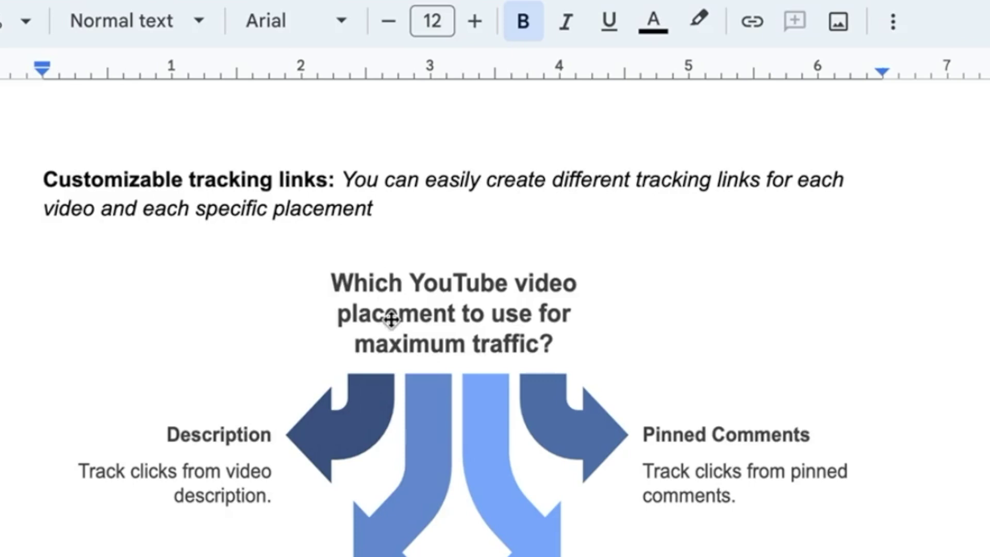
{"action": "scroll", "coordinate": [391, 318], "scroll_direction": "down", "scroll_amount": 2}
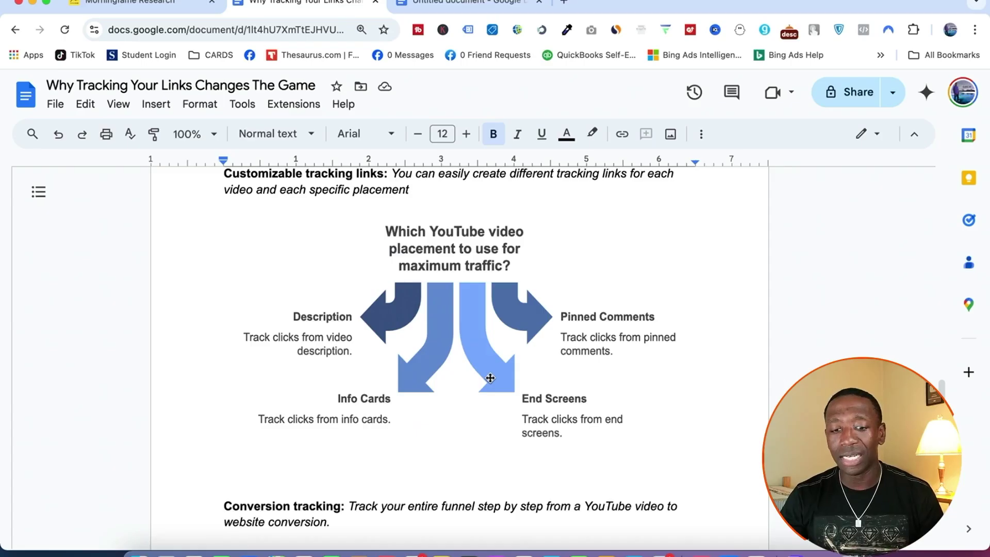
- Scroll the notes down toward the Conversion tracking section
{"action": "scroll", "coordinate": [545, 395], "scroll_direction": "down", "scroll_amount": 5}
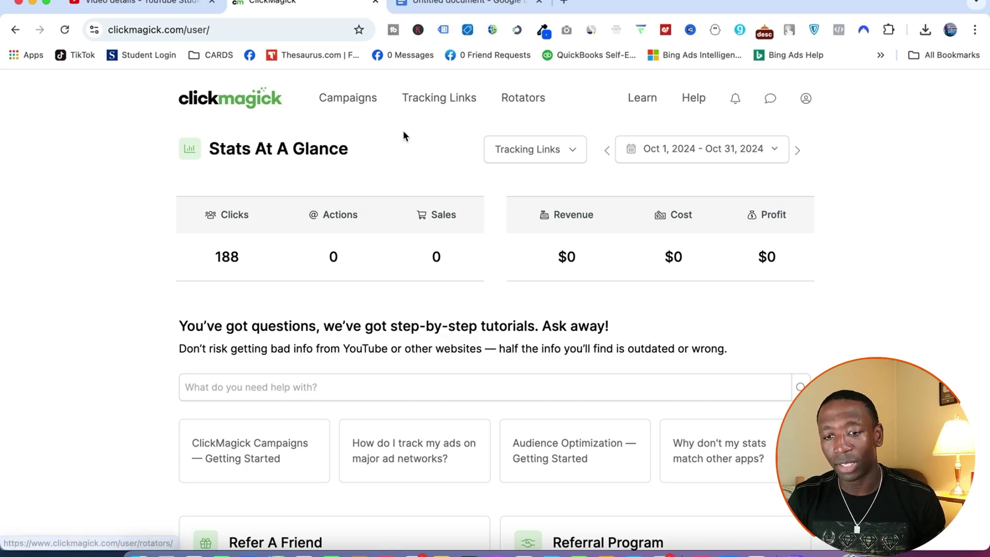
- Start a new tracking link from the Tracking Links page, leaving Link Group on All
{"action": "left_click", "coordinate": [436, 103]}
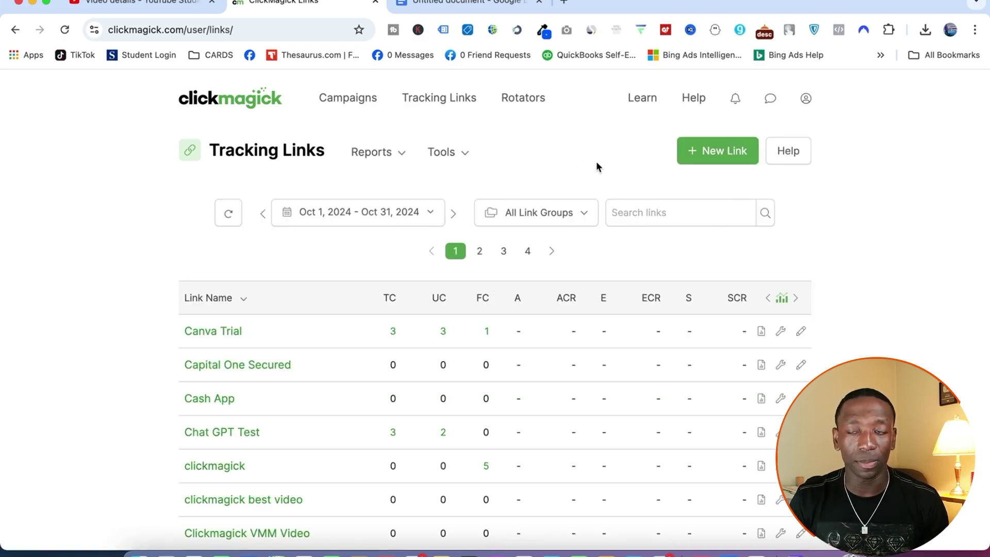
{"action": "left_click", "coordinate": [713, 151]}
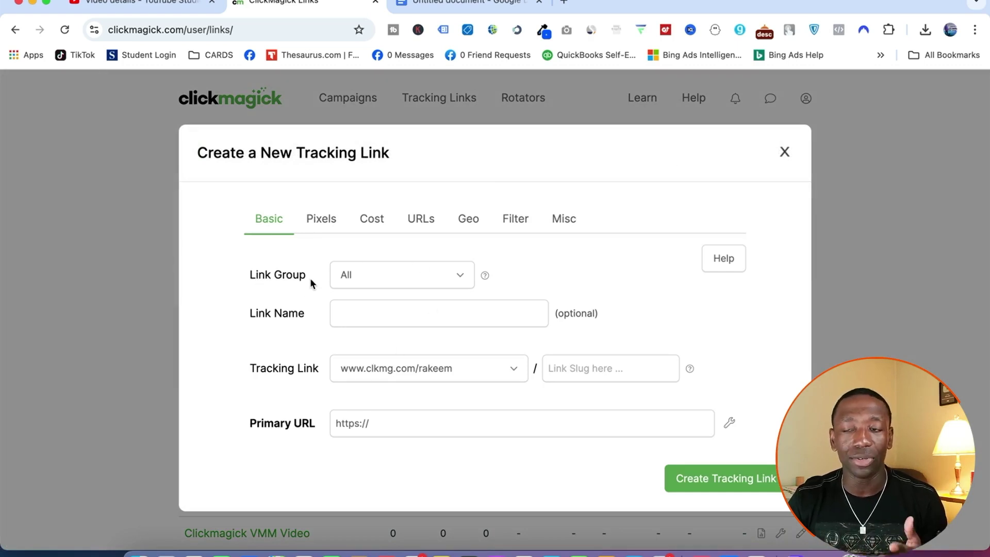
{"action": "left_click", "coordinate": [455, 274]}
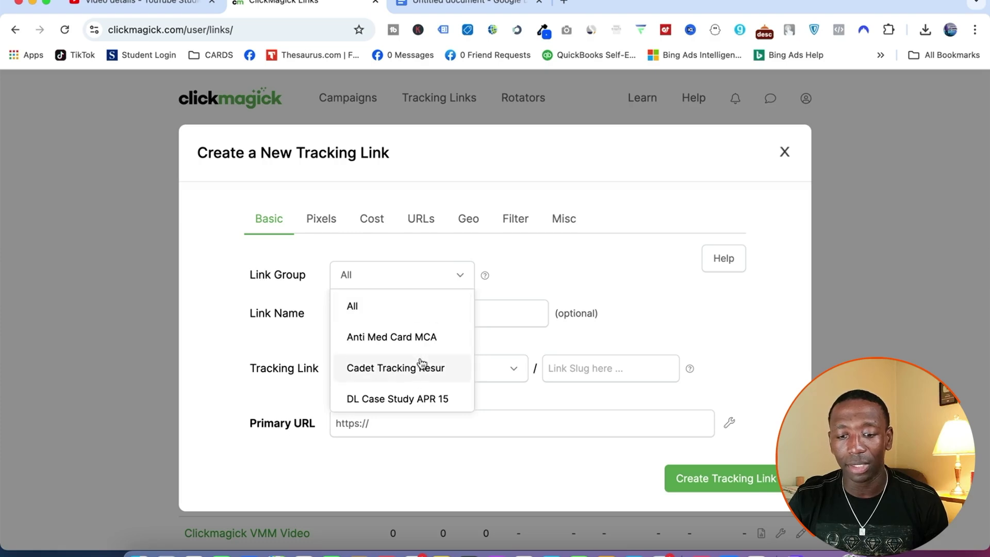
{"action": "left_click", "coordinate": [568, 273]}
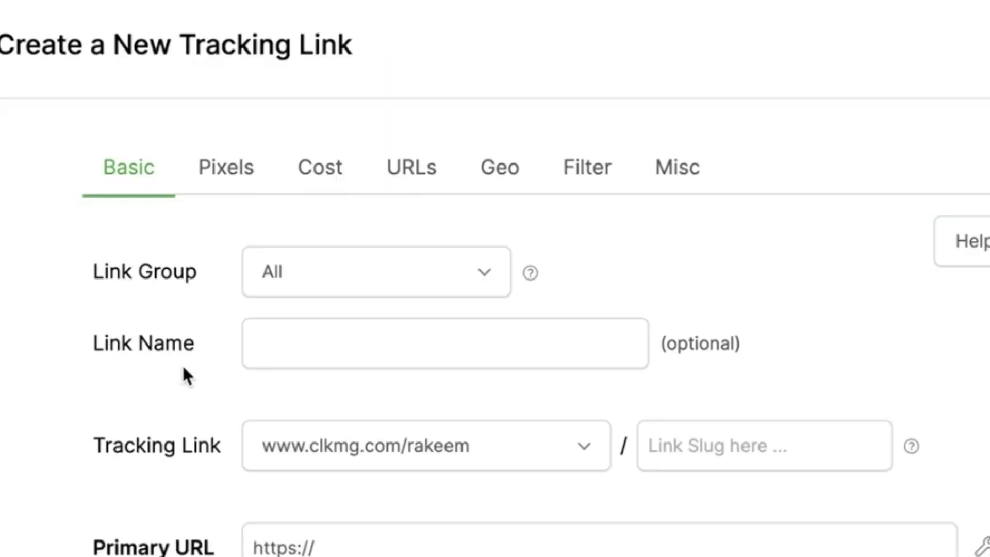
{"action": "left_click", "coordinate": [299, 347]}
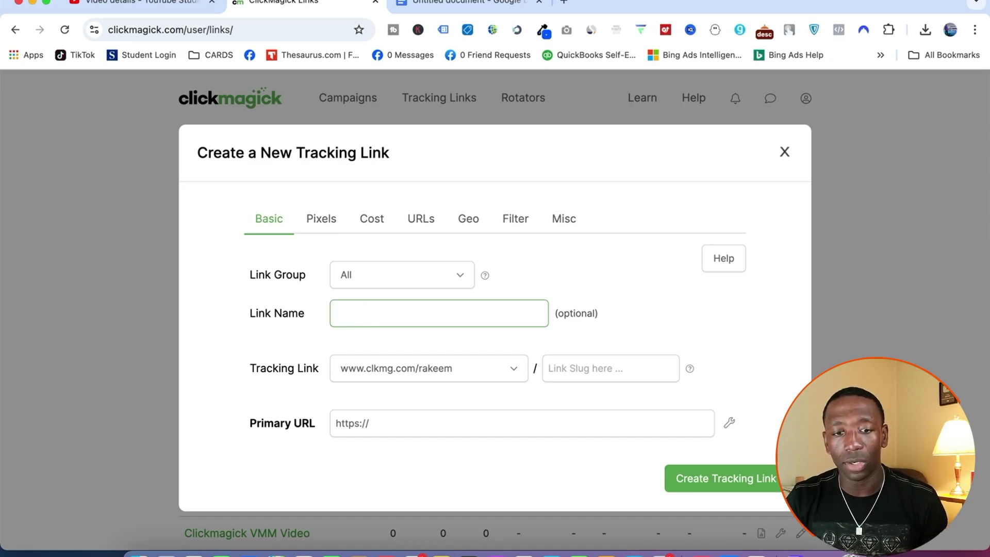
{"action": "left_click", "coordinate": [142, 2]}
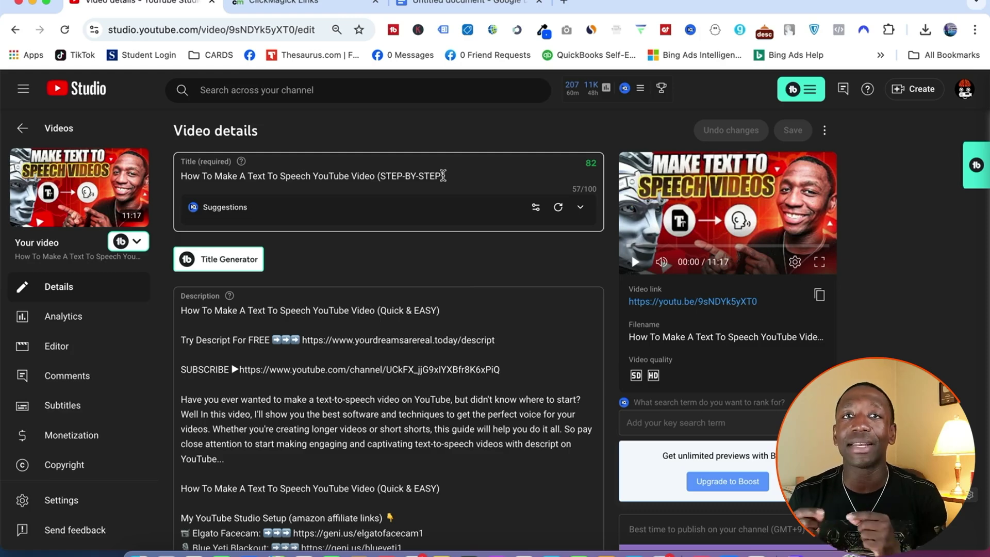
{"action": "left_click", "coordinate": [304, 6]}
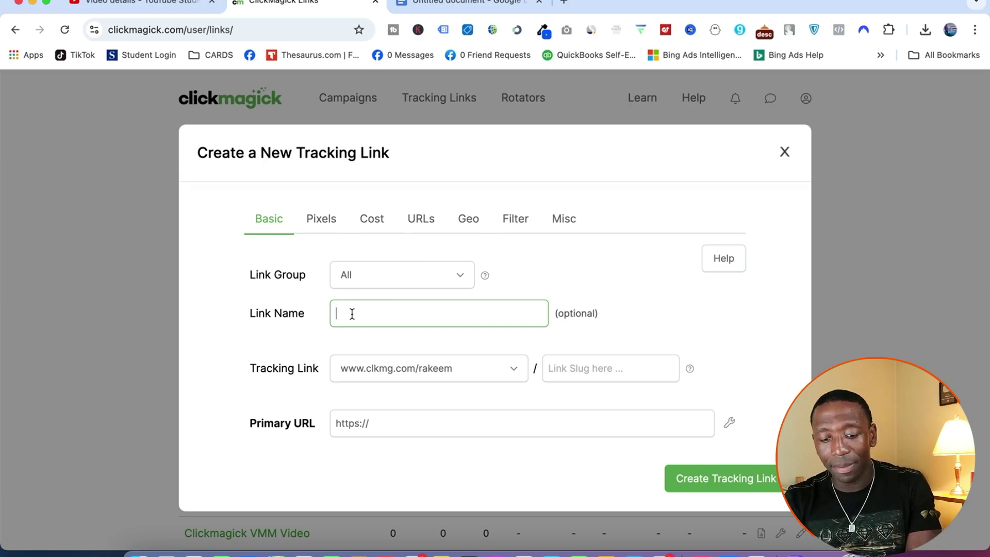
- Enter 'Descript Text To Speech Video' as the link name
{"action": "type", "text": "Descript"}
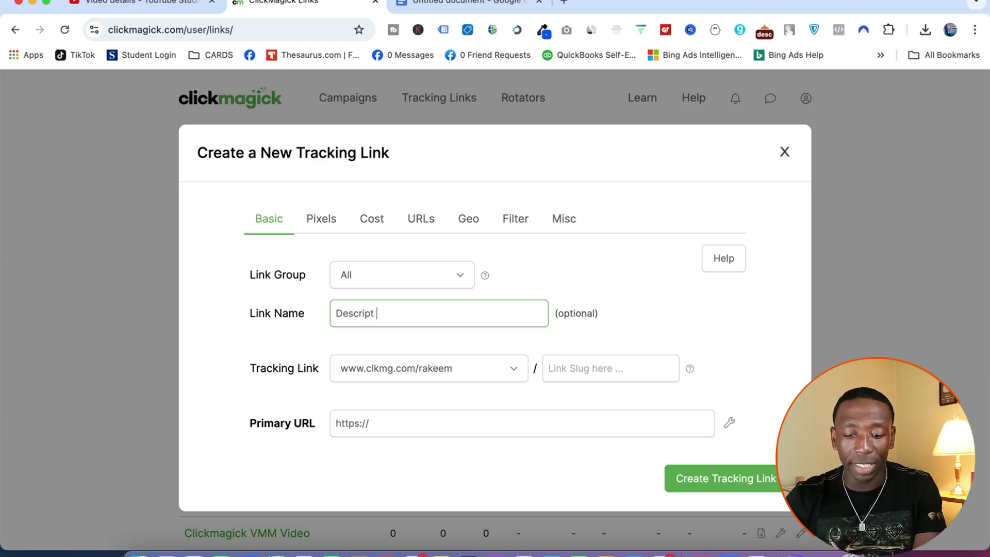
{"action": "type", "text": "Text To "}
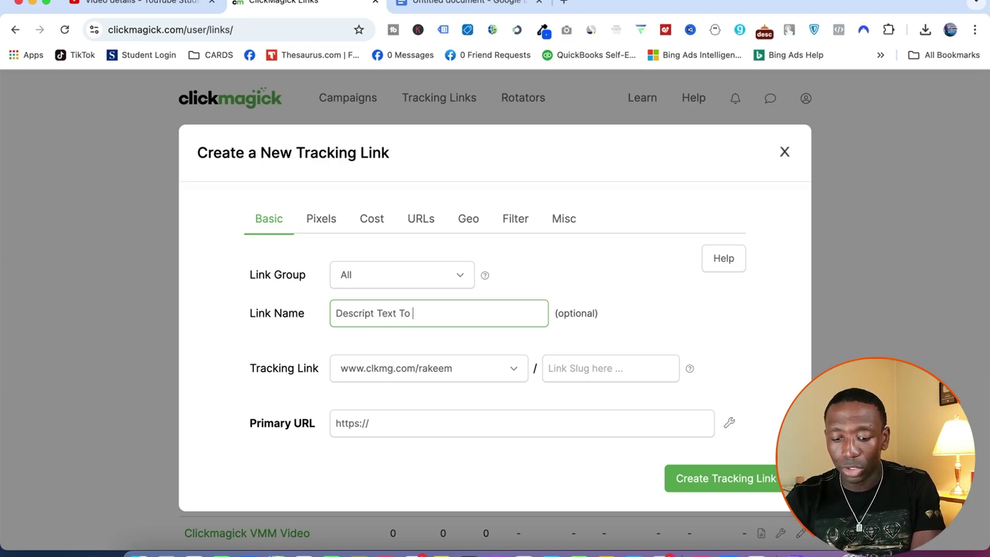
{"action": "type", "text": "Speech"}
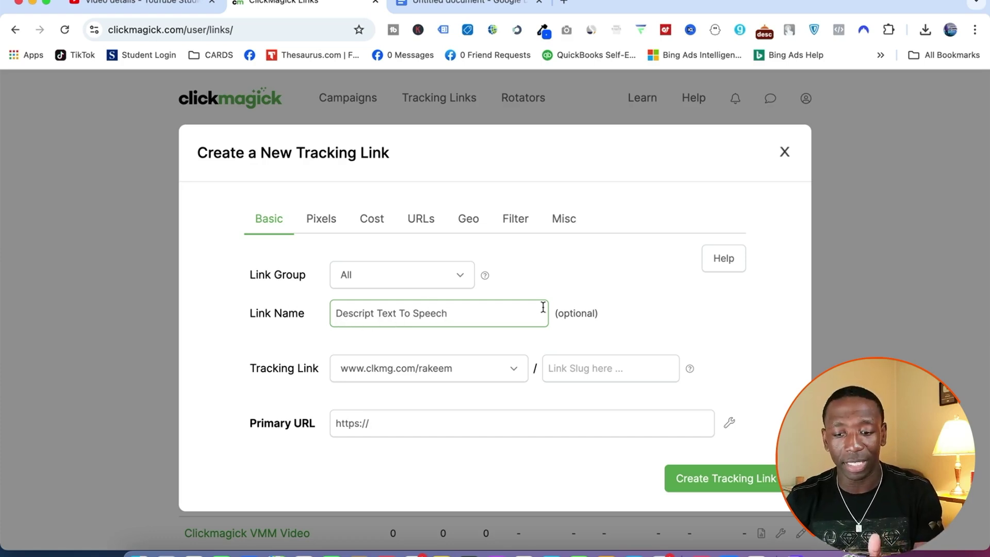
{"action": "type", "text": "Video"}
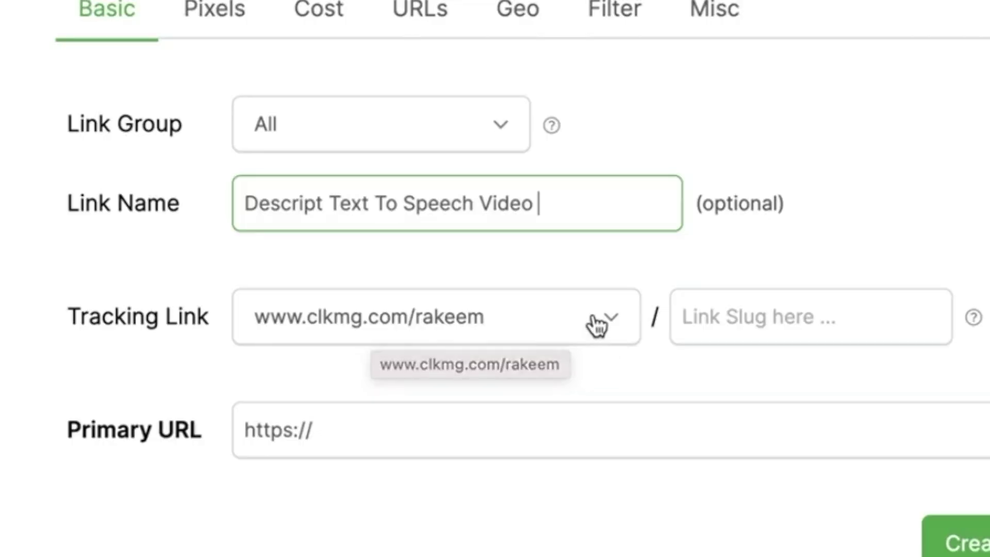
{"action": "left_click", "coordinate": [597, 324]}
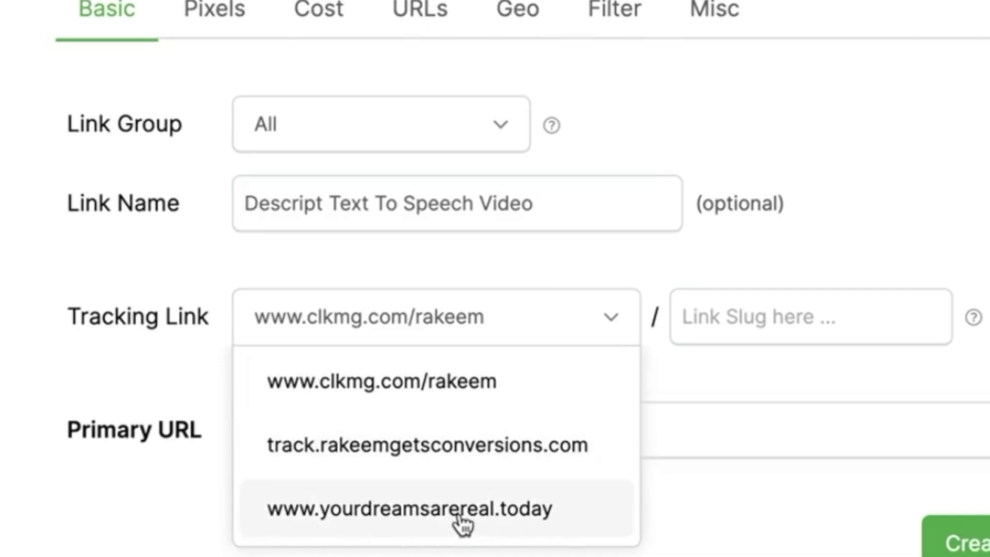
{"action": "left_click", "coordinate": [382, 517]}
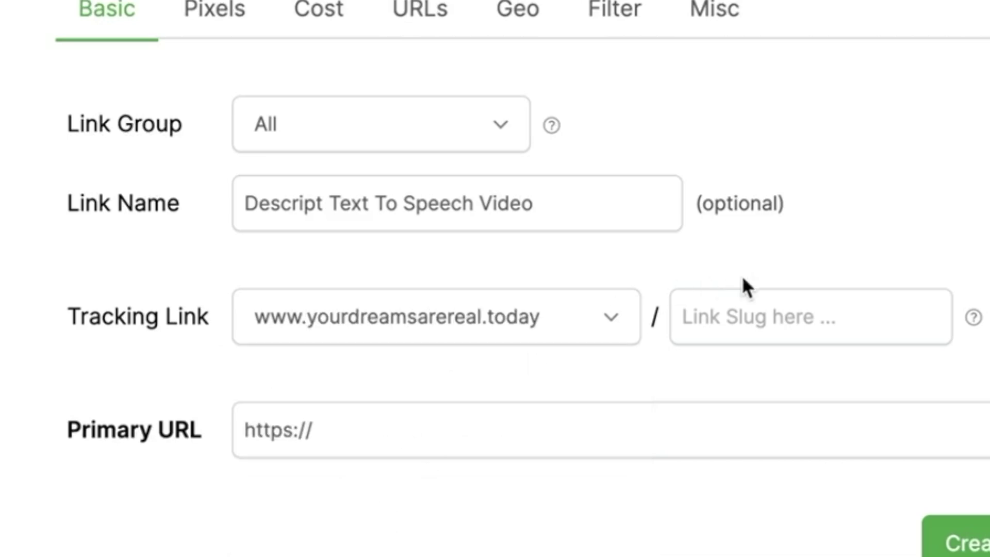
{"action": "left_click", "coordinate": [722, 316]}
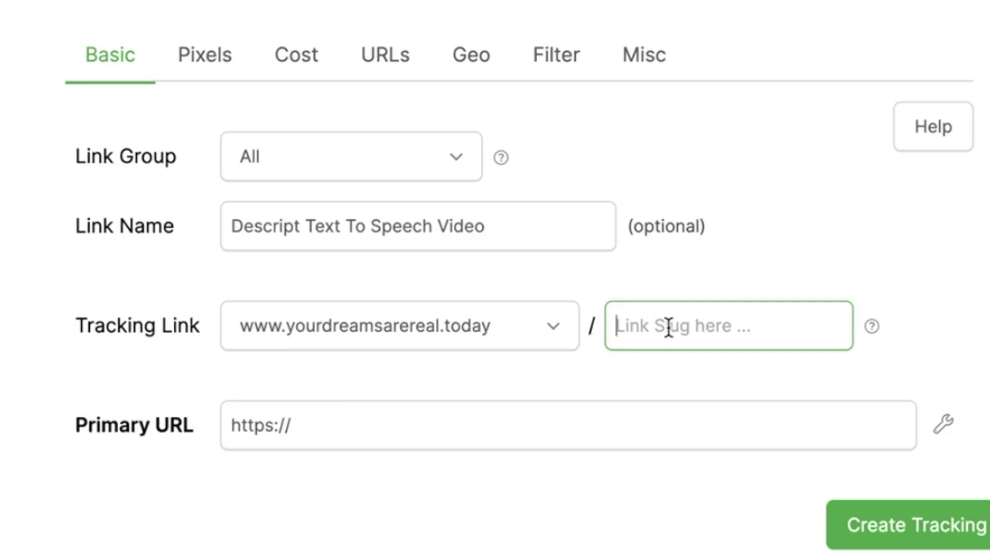
{"action": "type", "text": "descri"}
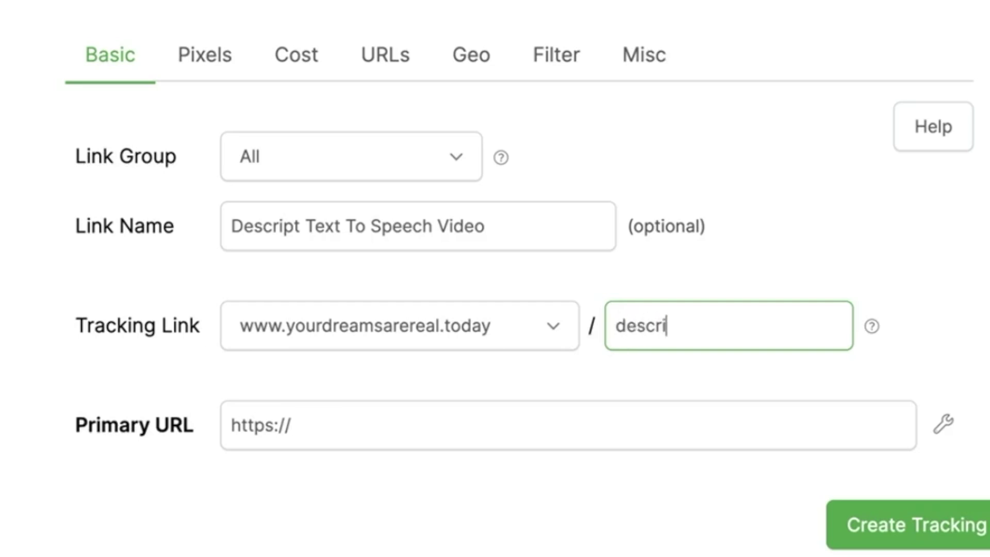
{"action": "type", "text": "pttexttosp"}
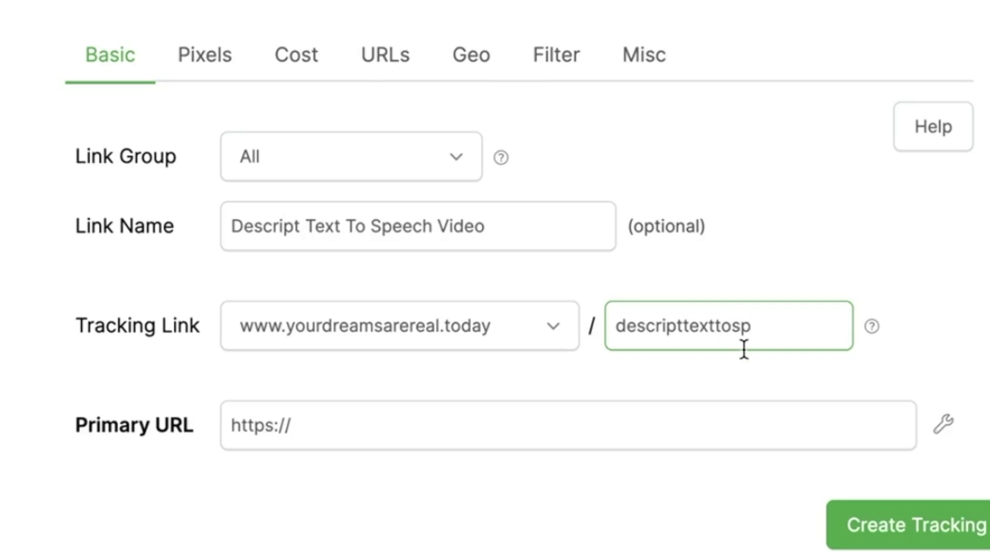
{"action": "double_click", "coordinate": [784, 325]}
{"action": "type", "text": "te"}
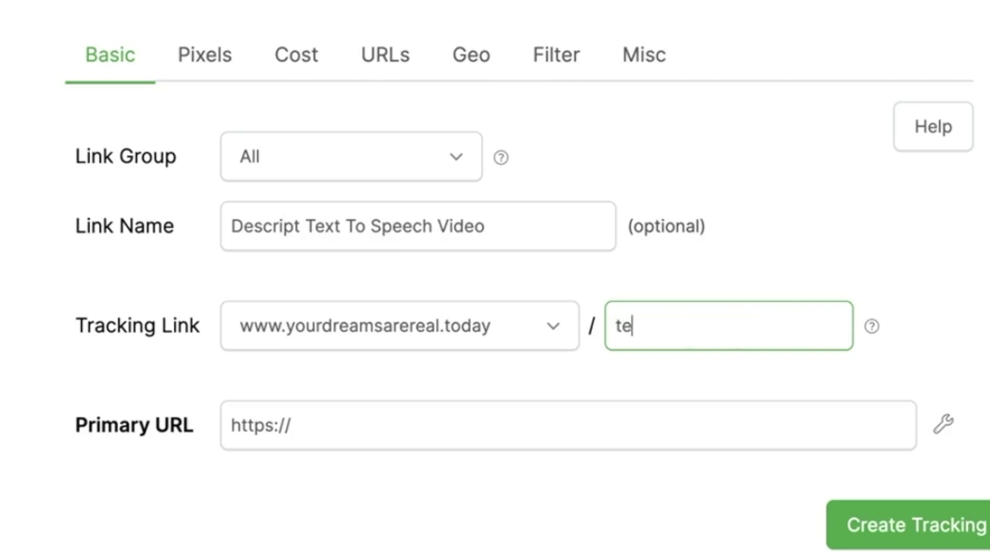
{"action": "type", "text": "xttospeec"}
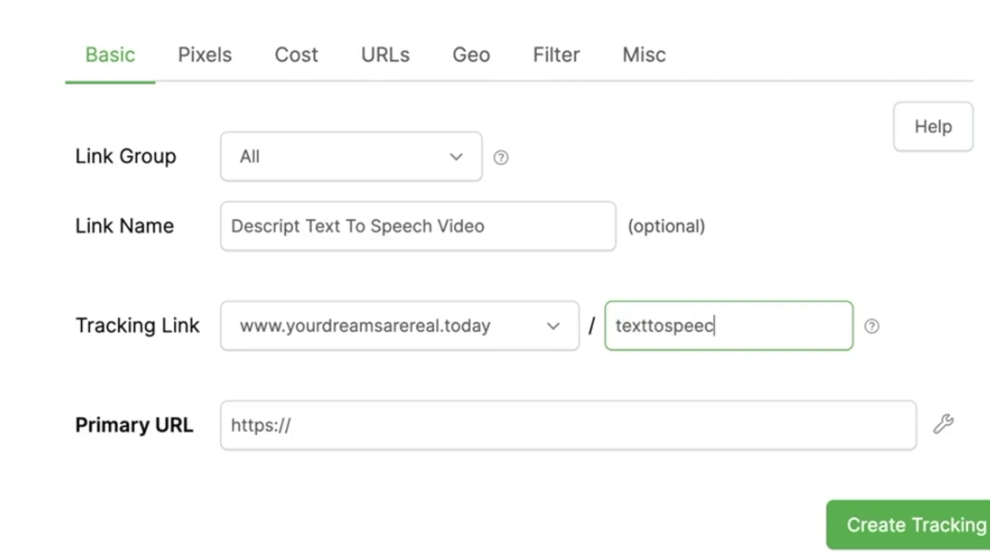
{"action": "type", "text": "hdesc"}
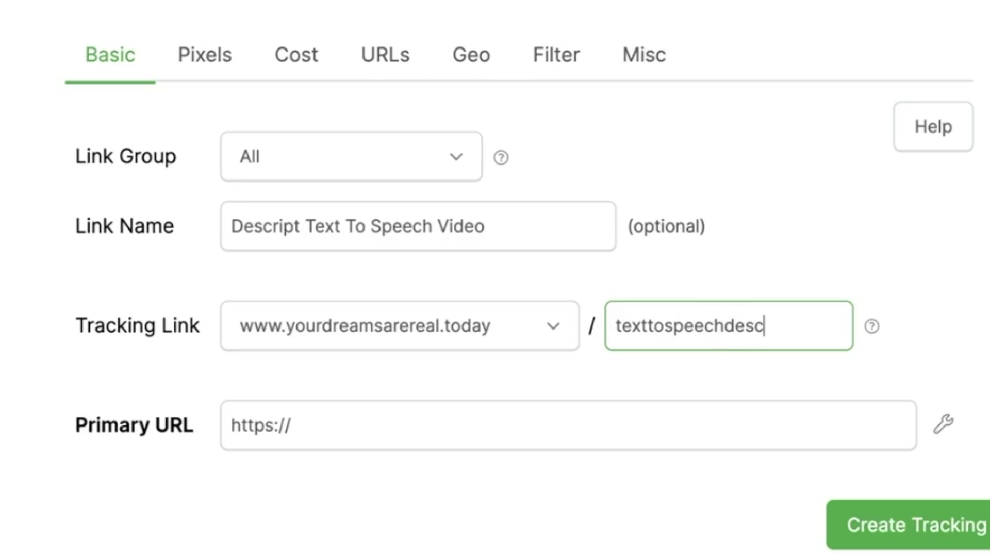
{"action": "type", "text": "ript"}
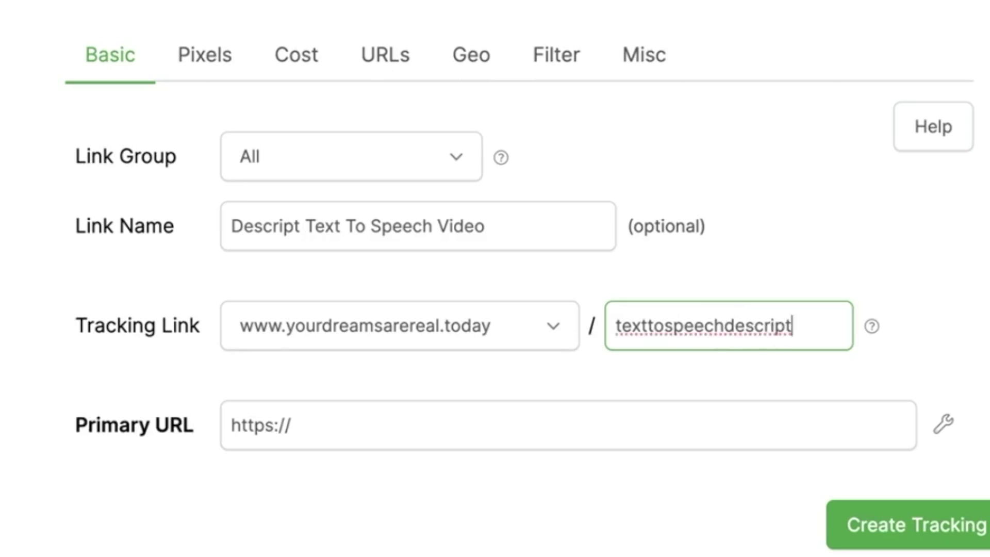
{"action": "left_click", "coordinate": [287, 425]}
{"action": "double_click", "coordinate": [287, 425]}
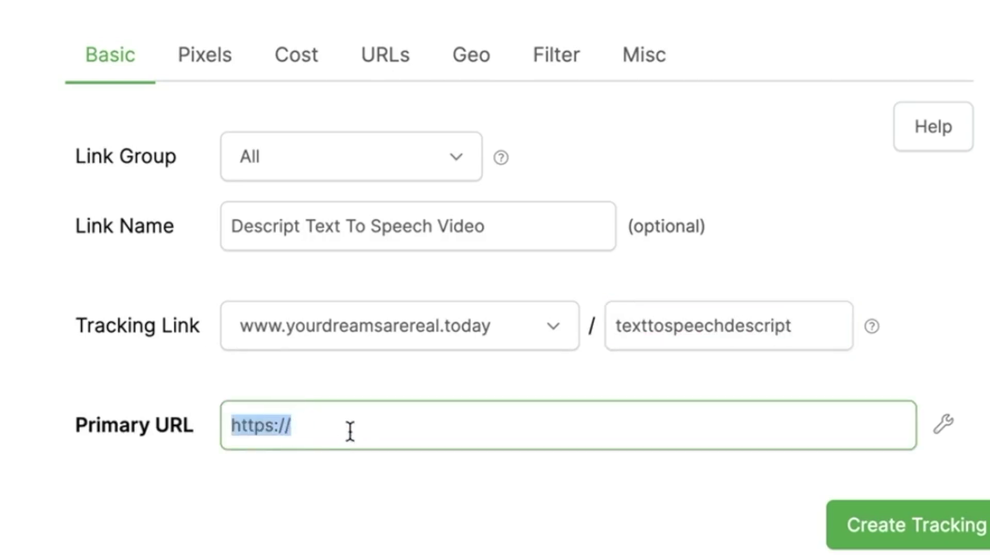
{"action": "key", "text": "BackSpace"}
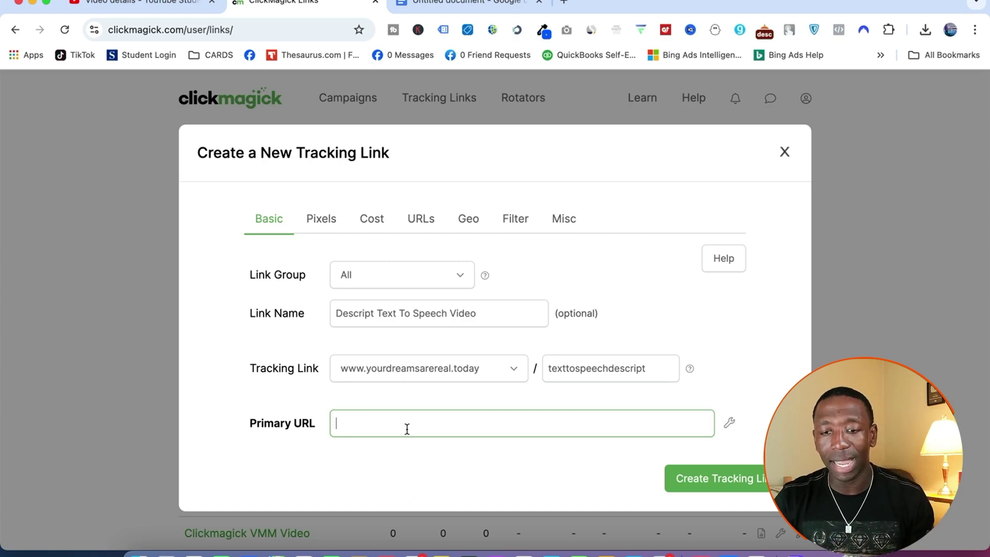
{"action": "left_click", "coordinate": [475, 4]}
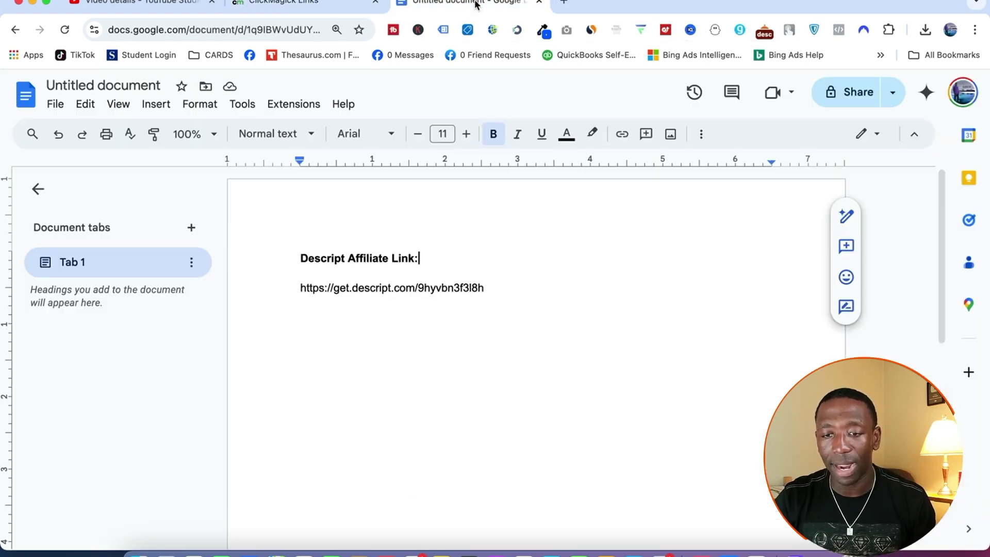
{"action": "triple_click", "coordinate": [361, 289]}
{"action": "key", "text": "super+c"}
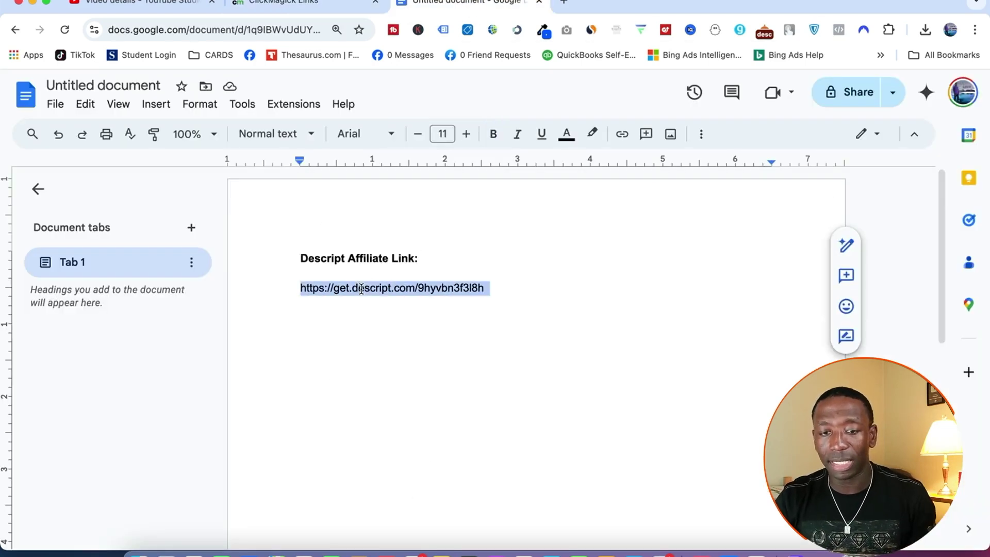
{"action": "left_click", "coordinate": [268, 4]}
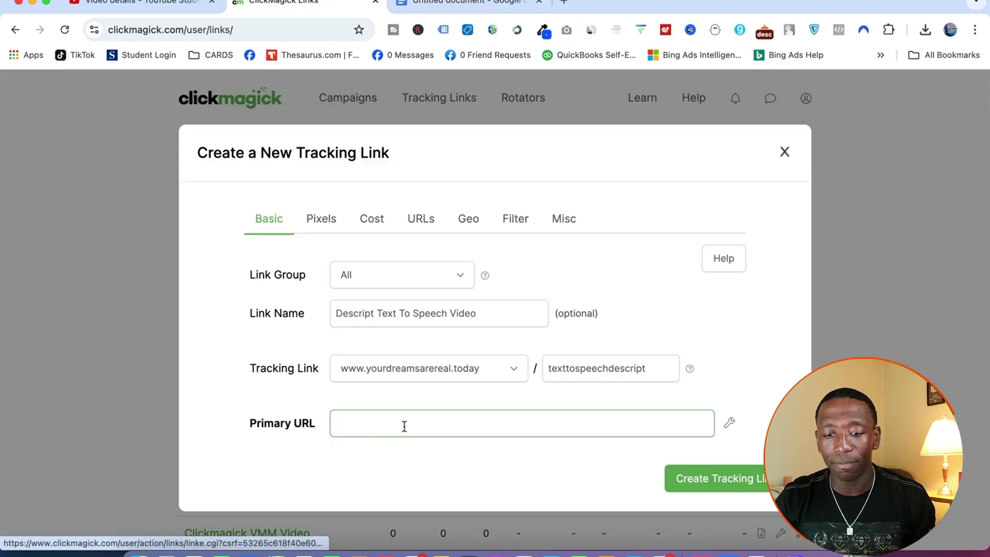
{"action": "key", "text": "super+v"}
{"action": "left_click", "coordinate": [741, 354]}
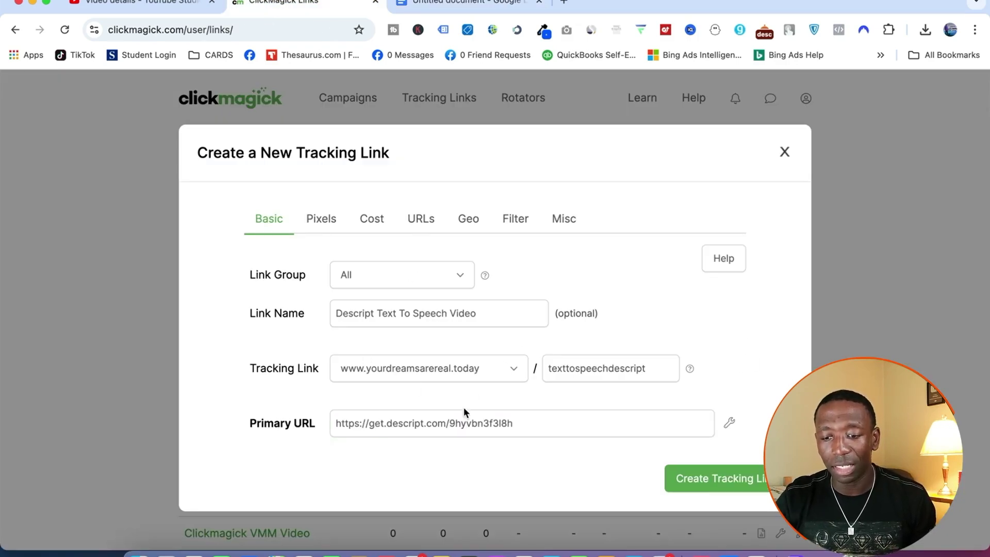
{"action": "left_click", "coordinate": [322, 222]}
{"action": "left_click", "coordinate": [394, 331]}
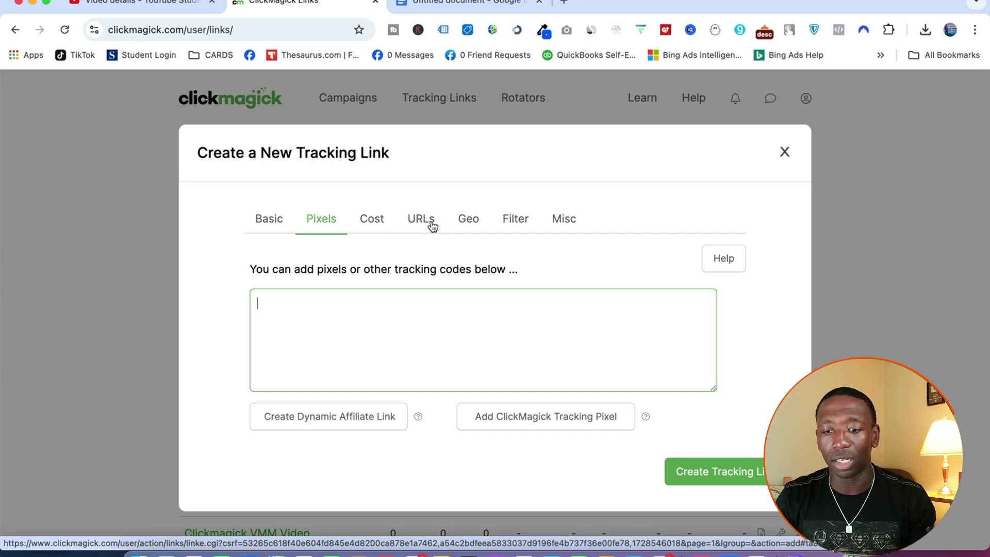
- Set geotargeting to Exclude Countries and try the Tier 1 country preset
{"action": "left_click", "coordinate": [470, 221]}
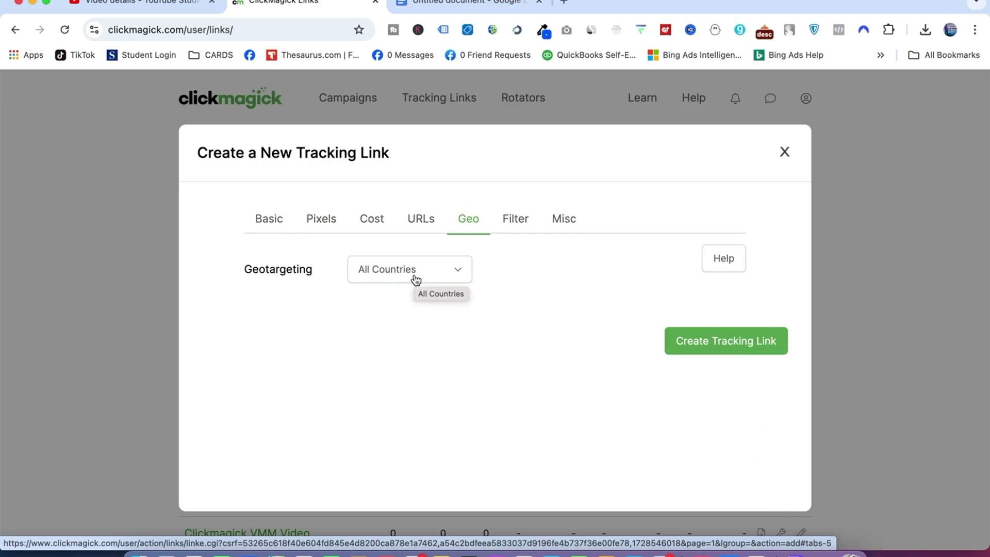
{"action": "left_click", "coordinate": [460, 273]}
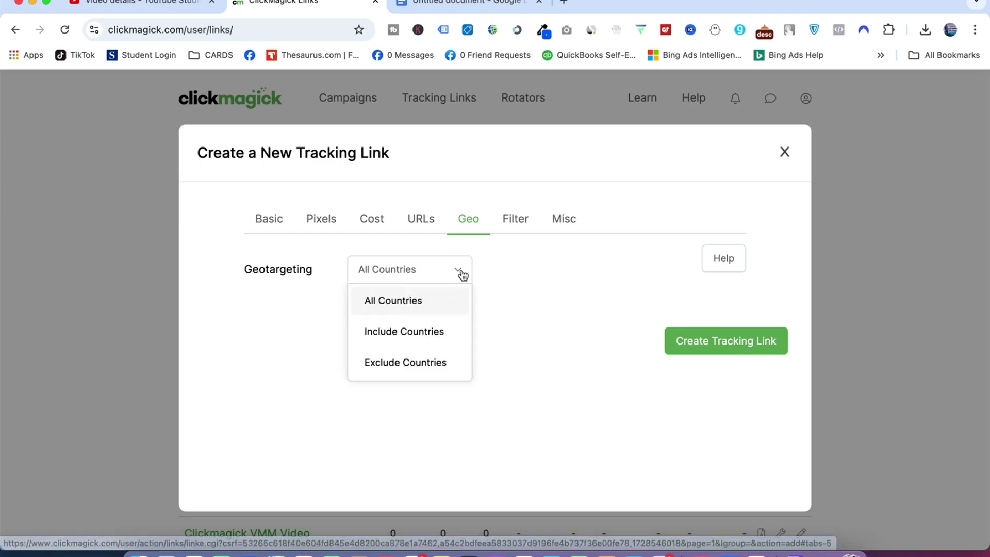
{"action": "left_click", "coordinate": [405, 362]}
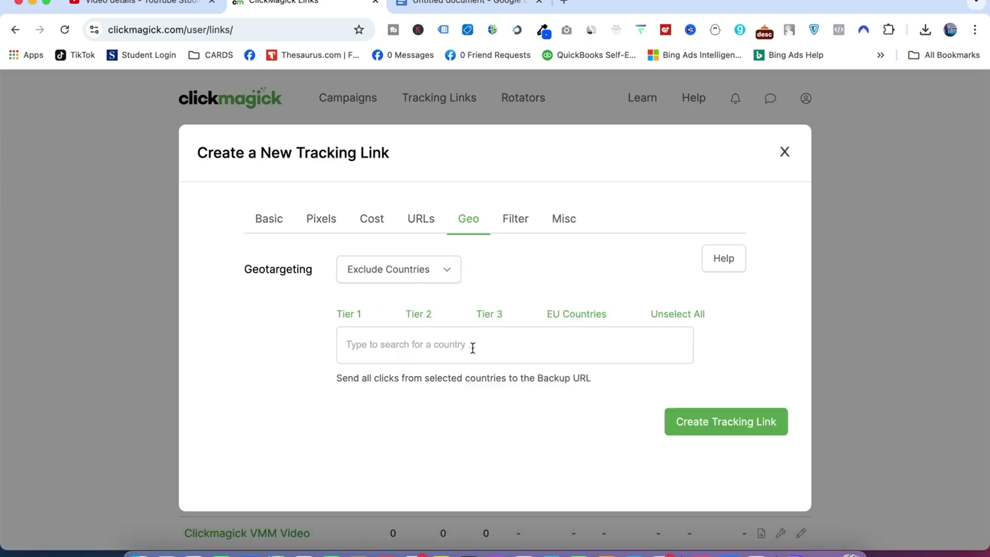
{"action": "left_click", "coordinate": [357, 319]}
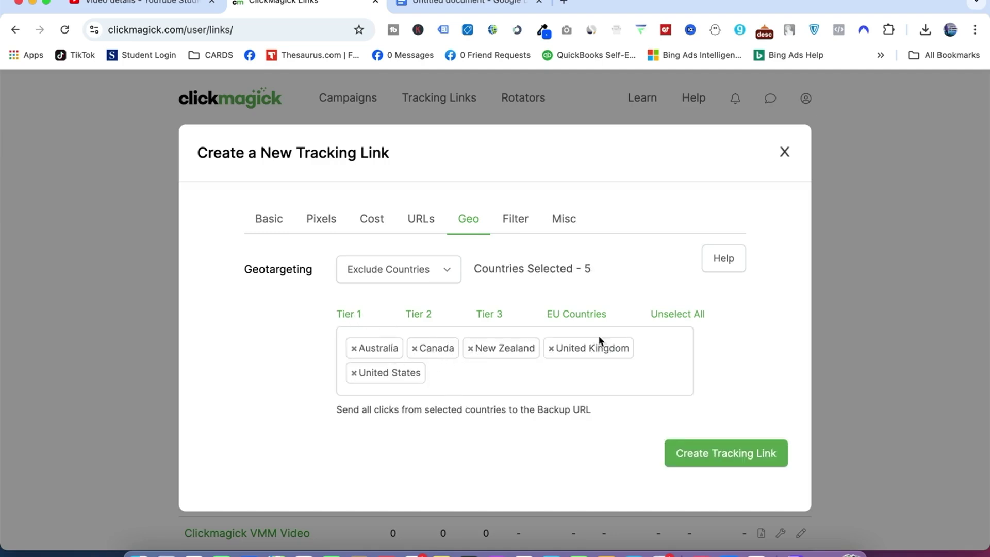
{"action": "left_click", "coordinate": [684, 317]}
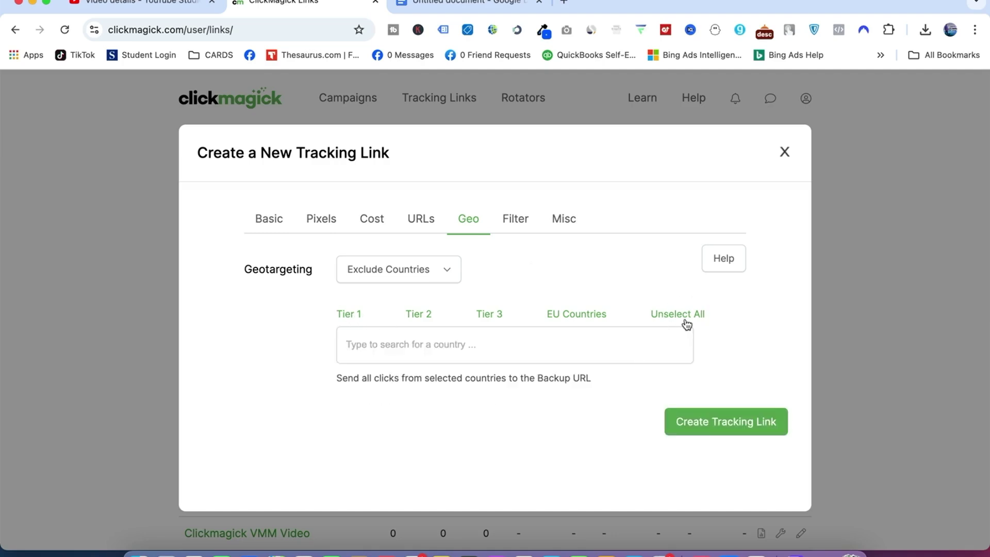
- Try the Tier 2, Tier 3 and EU country presets, leaving the exclusion list empty
{"action": "left_click", "coordinate": [418, 316]}
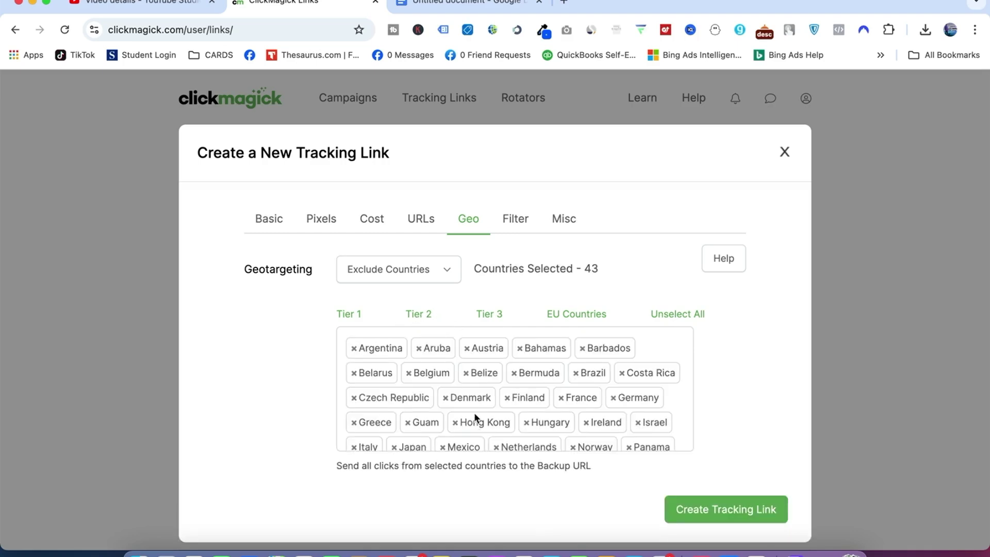
{"action": "scroll", "coordinate": [530, 373], "scroll_direction": "down", "scroll_amount": 4}
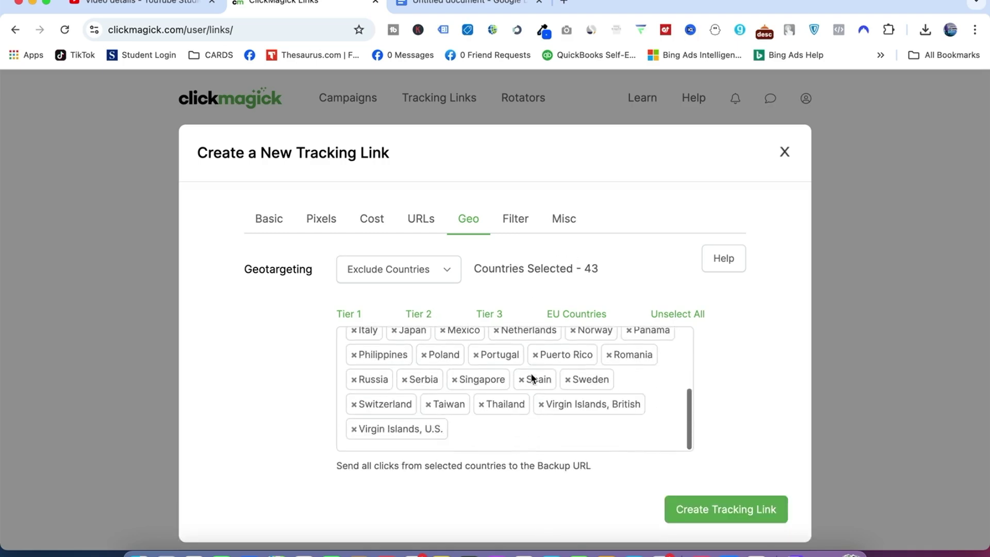
{"action": "left_click", "coordinate": [676, 315]}
{"action": "left_click", "coordinate": [489, 313]}
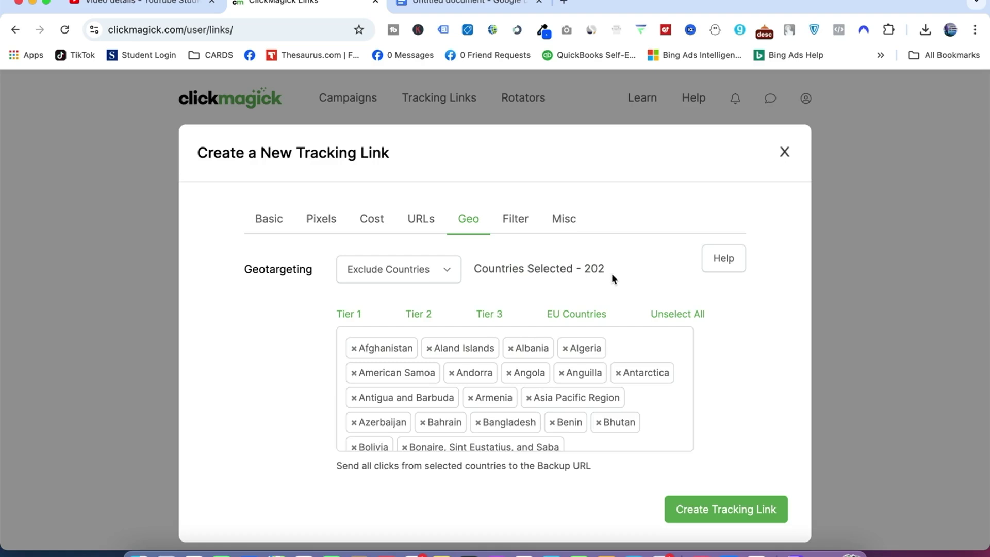
{"action": "left_click", "coordinate": [680, 314]}
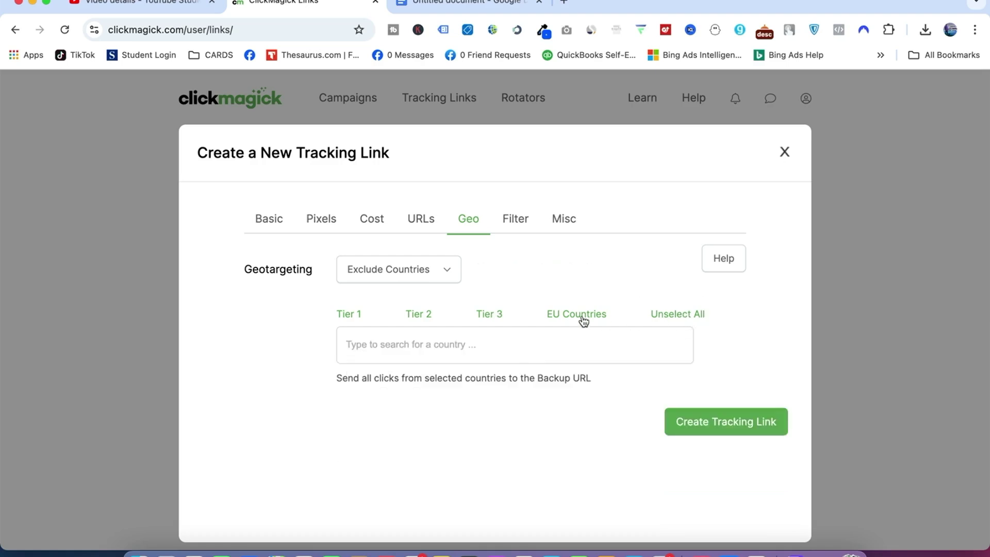
{"action": "left_click", "coordinate": [580, 318]}
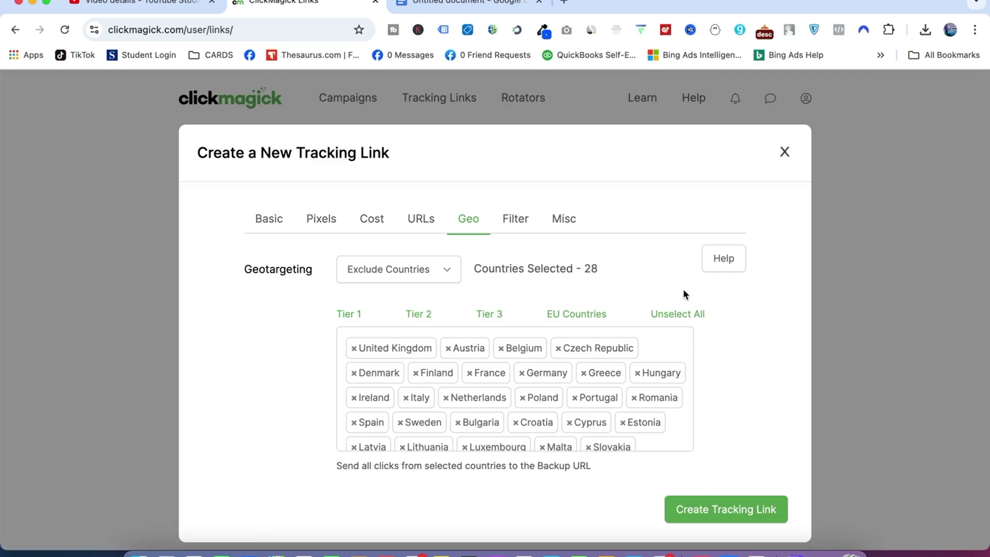
{"action": "left_click", "coordinate": [686, 314]}
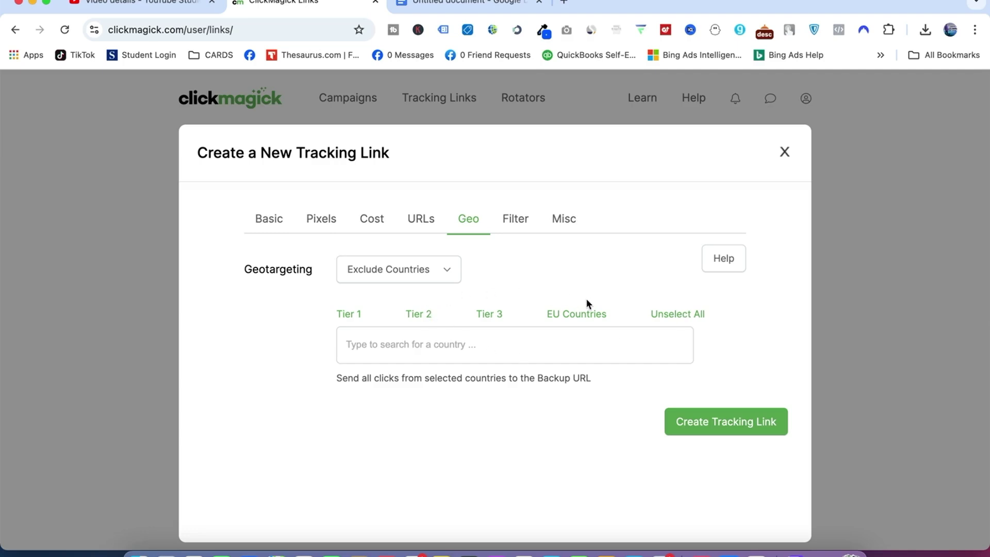
- Review the bot filters, then the Misc options with empty Max Clicks and Password
{"action": "left_click", "coordinate": [521, 220]}
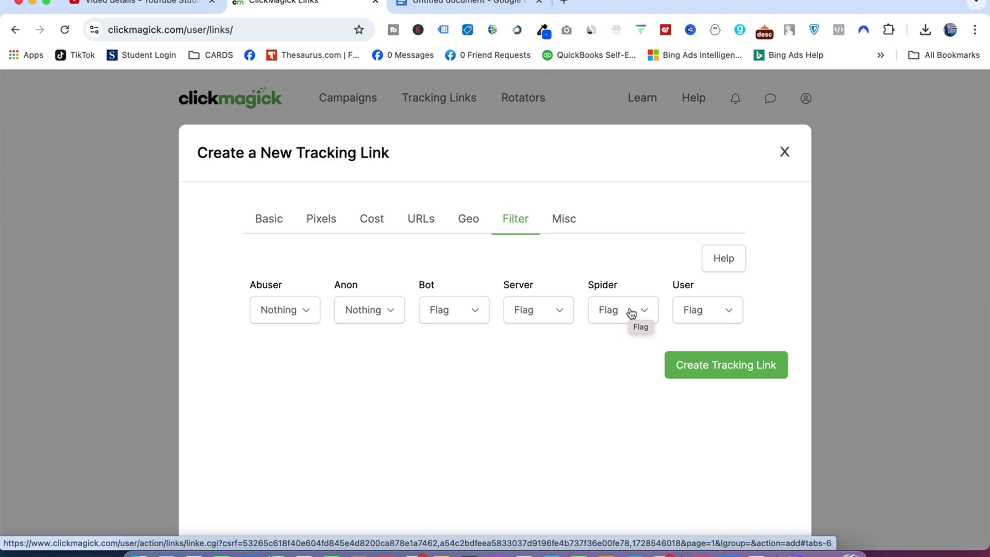
{"action": "left_click", "coordinate": [565, 221]}
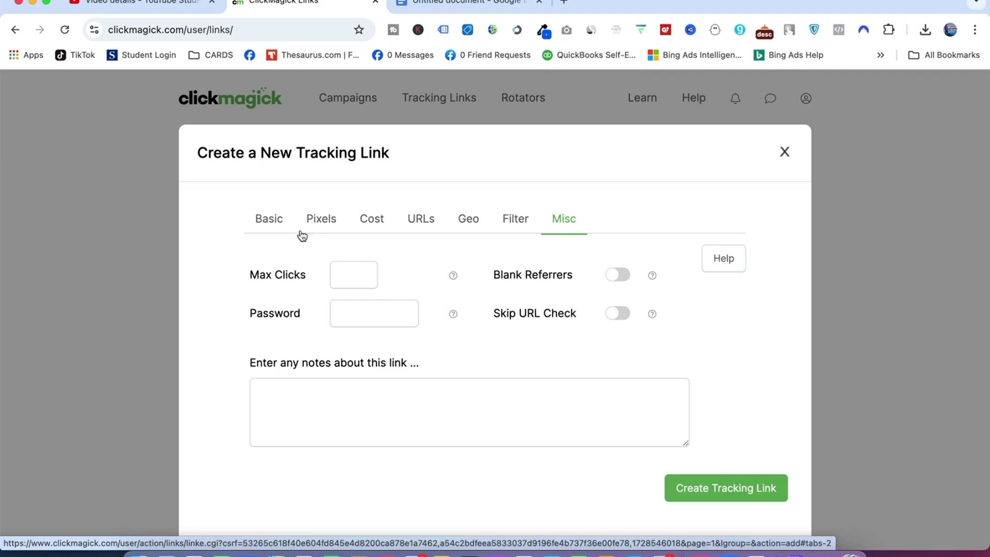
- Set geotargeting back to All Countries and return to the Basic settings
{"action": "left_click", "coordinate": [469, 221]}
{"action": "left_click", "coordinate": [447, 270]}
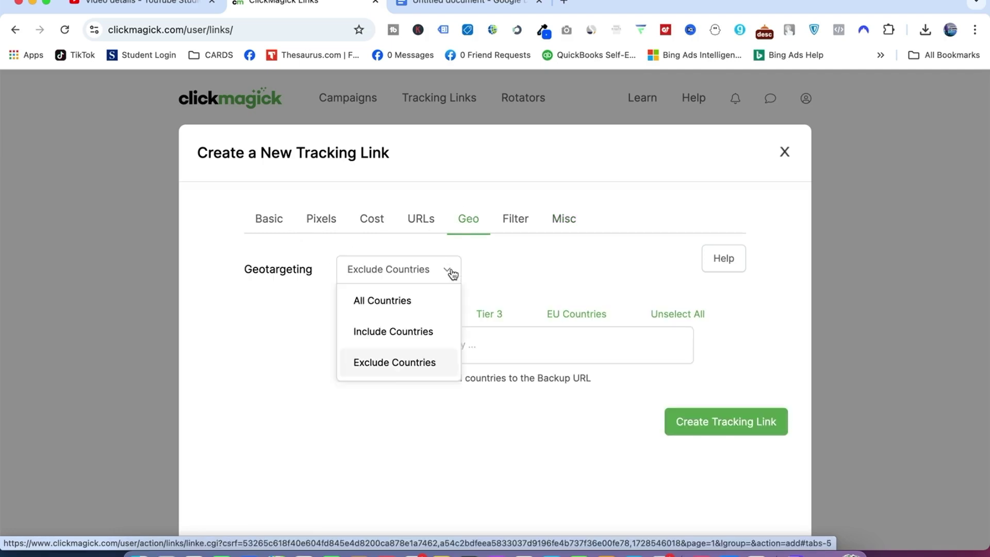
{"action": "left_click", "coordinate": [379, 300]}
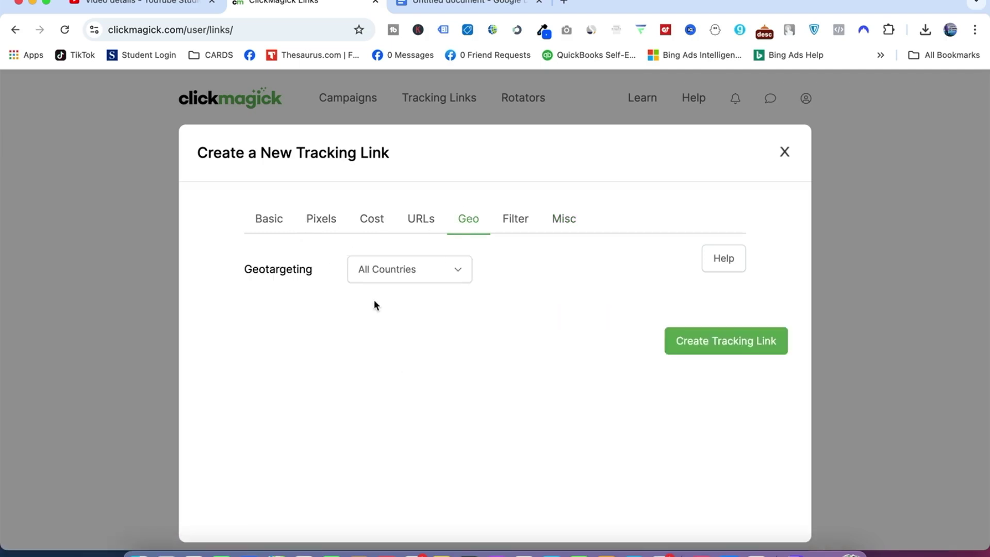
{"action": "left_click", "coordinate": [259, 230]}
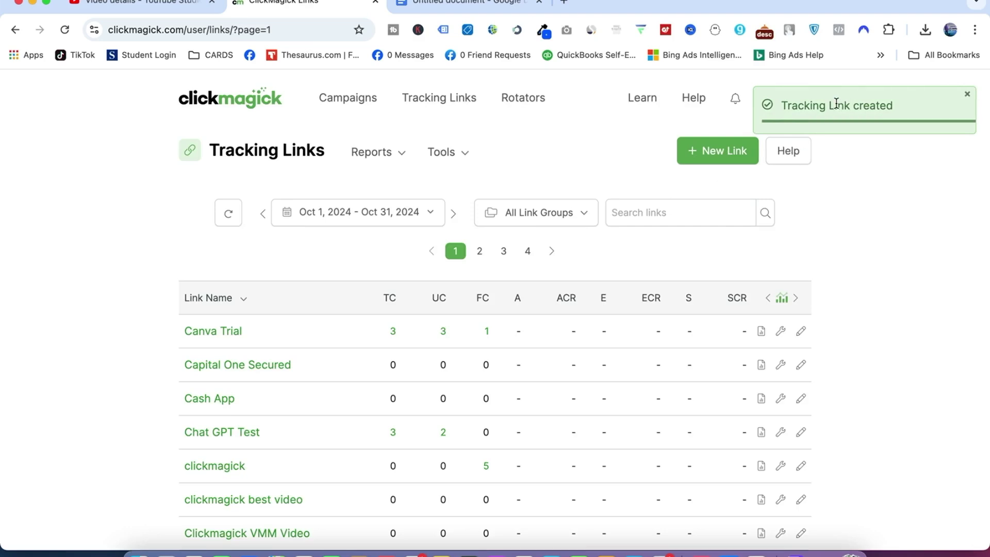
- Copy the Descript Text To Speech Video tracking URL (yourdreamsarereal.today/texttospeechdescript) from page 2 of Tracking Links
{"action": "scroll", "coordinate": [420, 255], "scroll_direction": "down", "scroll_amount": 12}
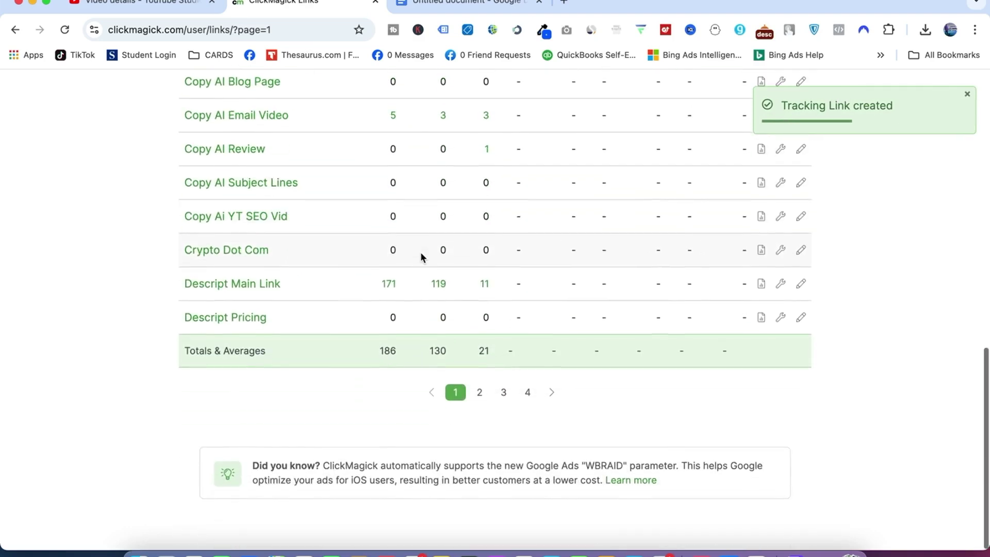
{"action": "left_click", "coordinate": [484, 395]}
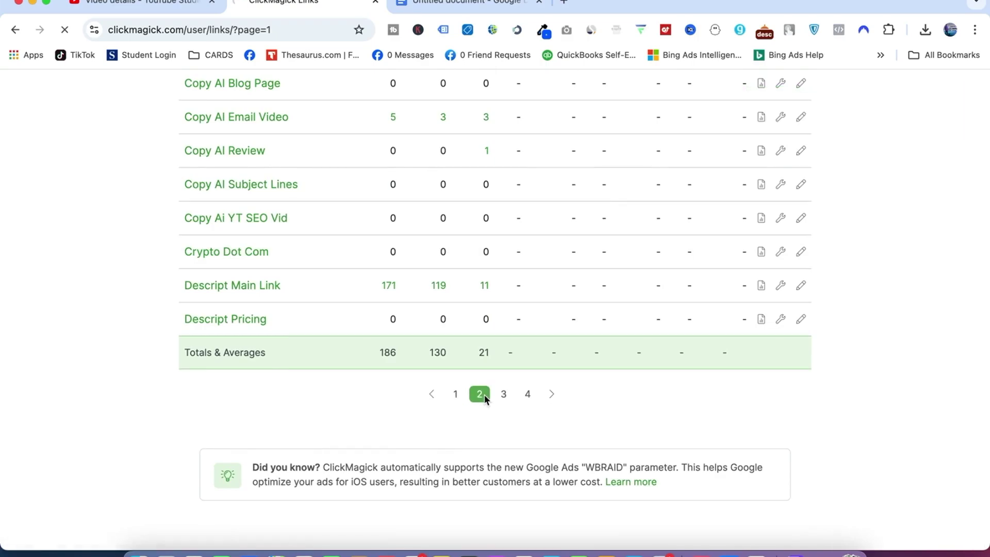
{"action": "scroll", "coordinate": [493, 309], "scroll_direction": "down", "scroll_amount": 3}
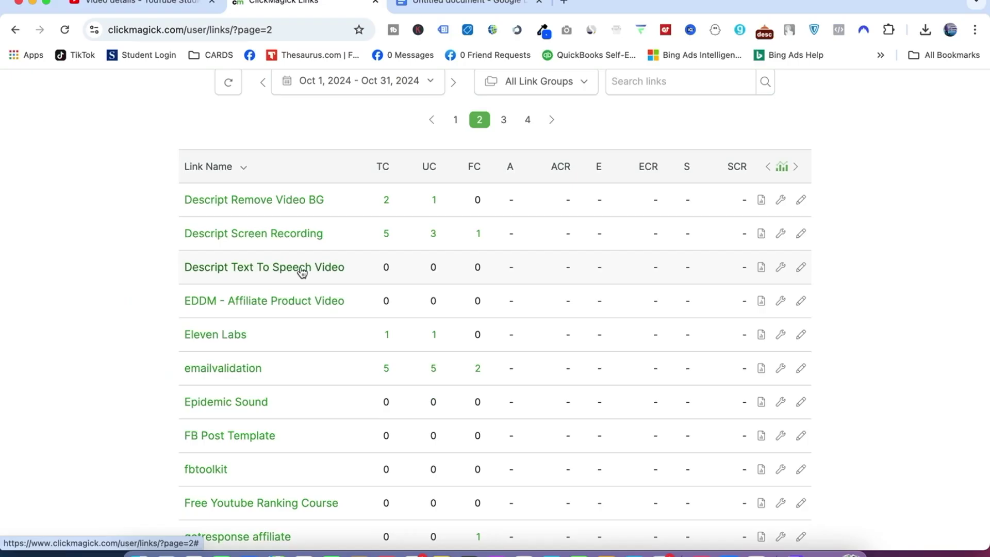
{"action": "left_click", "coordinate": [301, 268]}
{"action": "left_click", "coordinate": [670, 219]}
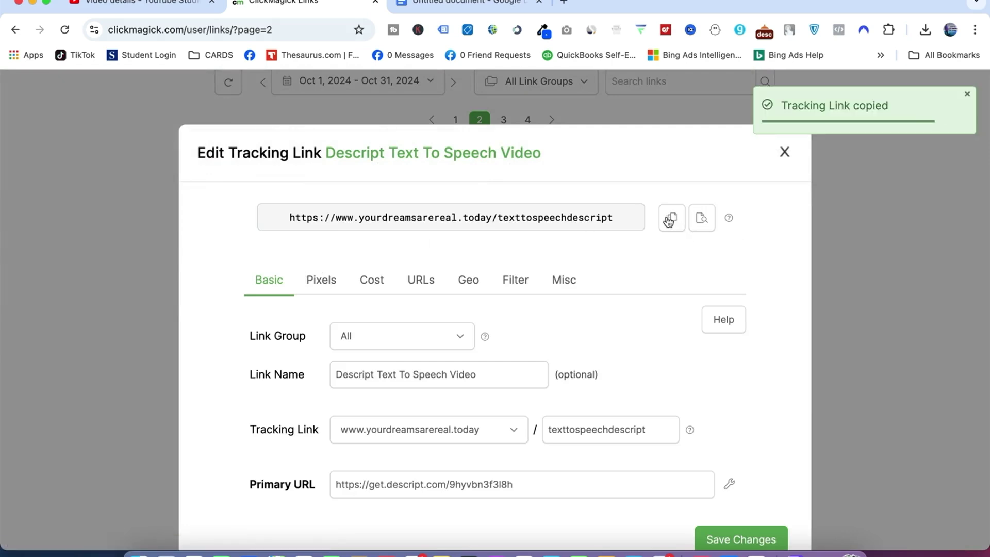
- Replace the old Descript URL in the video description with the new tracking link and save
{"action": "left_click", "coordinate": [129, 4]}
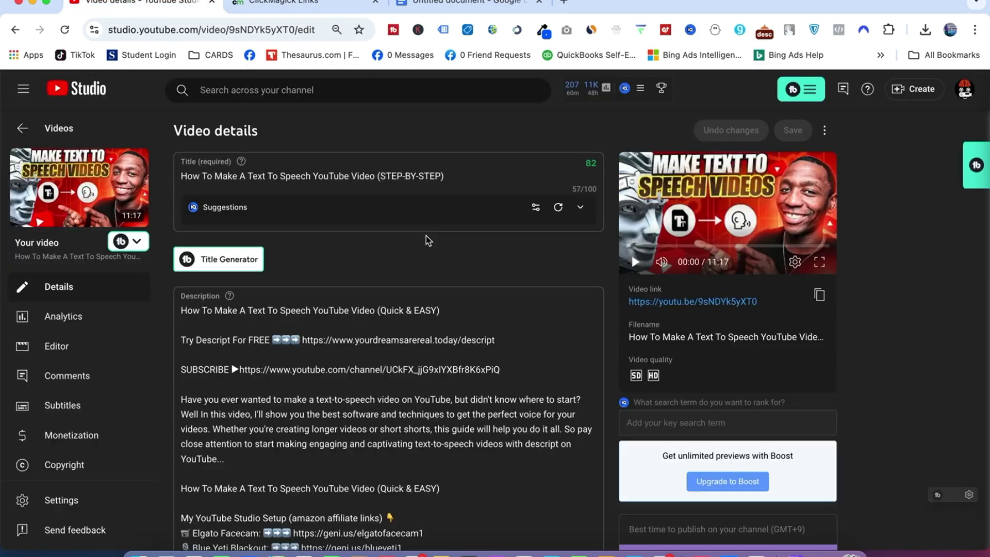
{"action": "left_click_drag", "start_coordinate": [503, 339], "coordinate": [308, 341]}
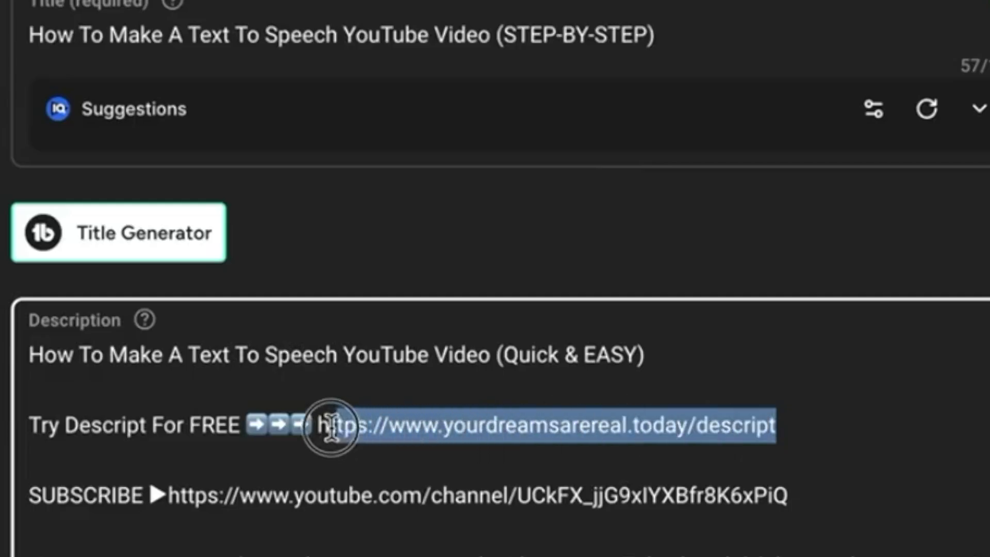
{"action": "key", "text": "ctrl+v"}
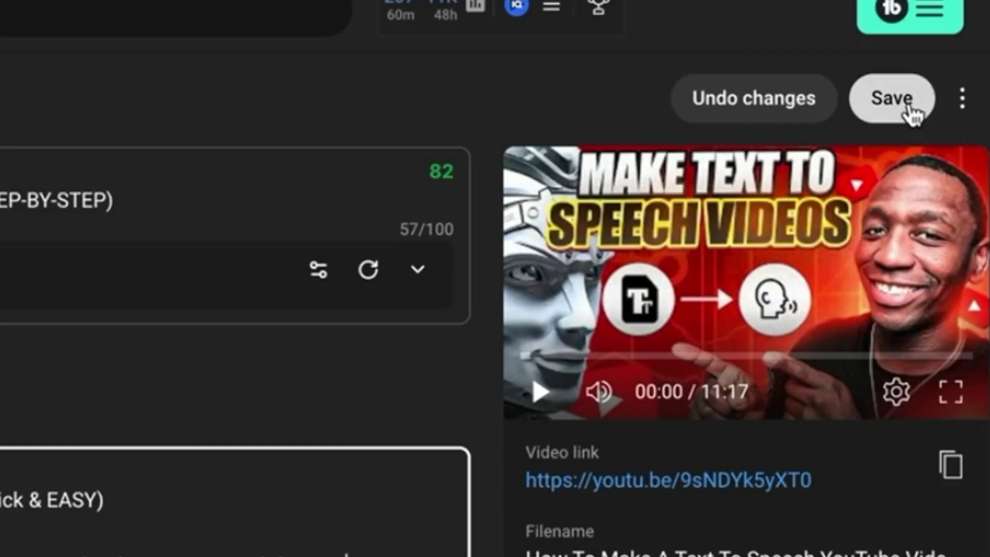
{"action": "left_click", "coordinate": [904, 107]}
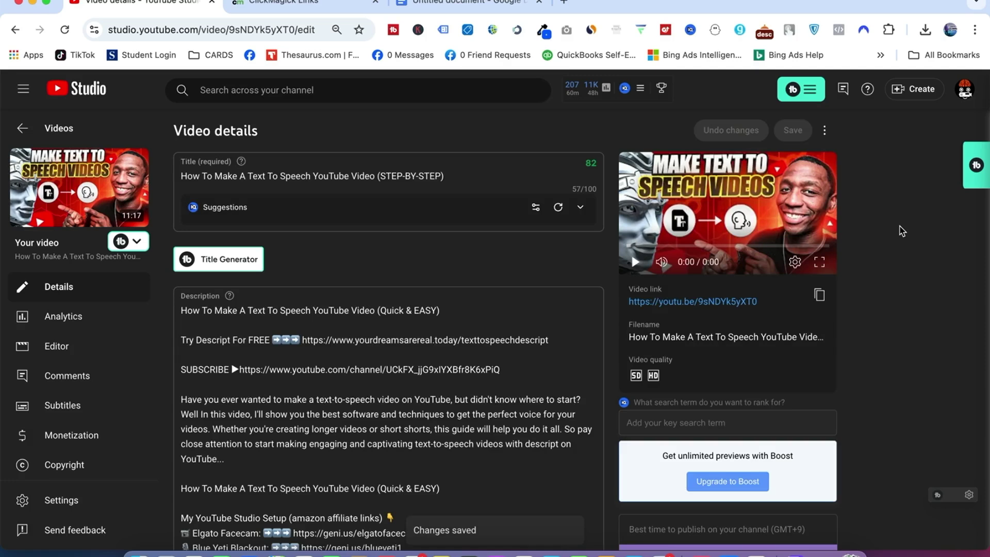
{"action": "scroll", "coordinate": [886, 237], "scroll_direction": "down", "scroll_amount": 3}
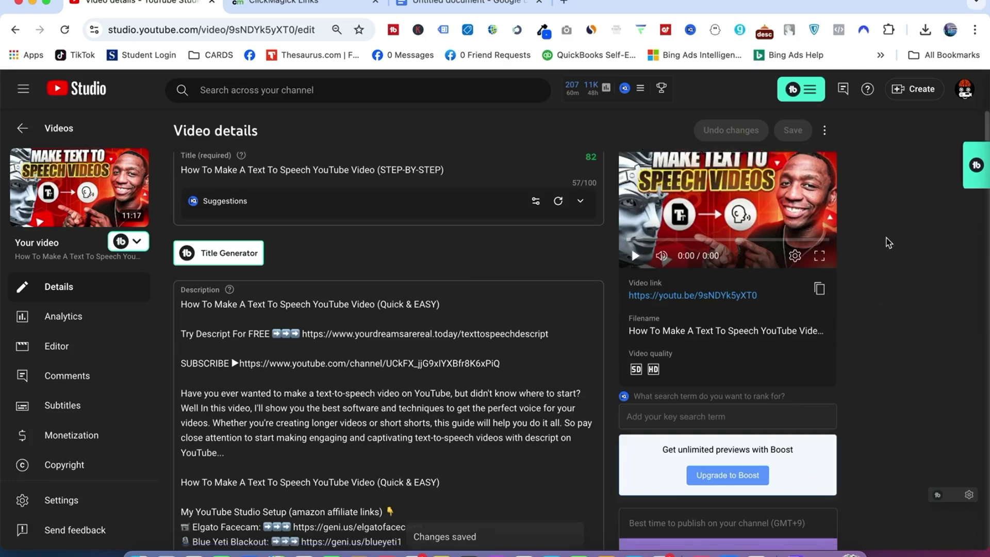